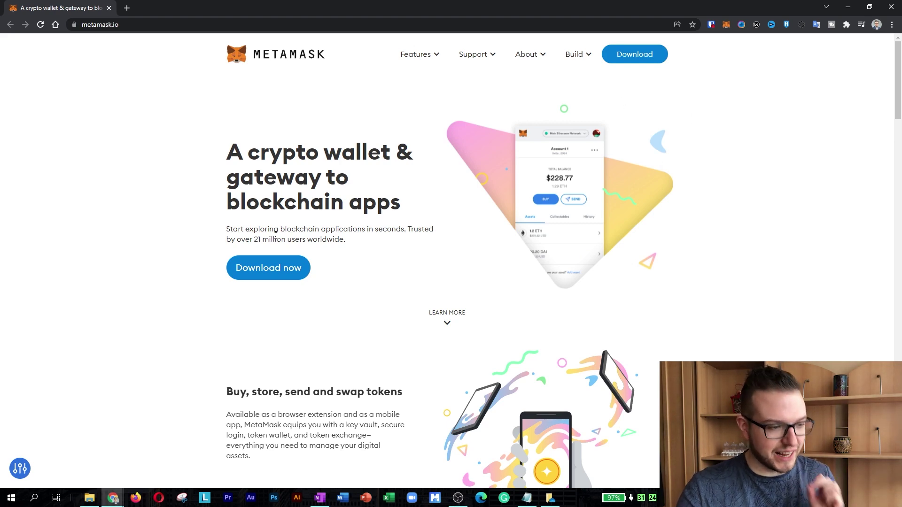
# Step: View the MetaMask for Chrome Web Store page from the Download page, then bring up the installed wallet
pyautogui.click(273, 268)
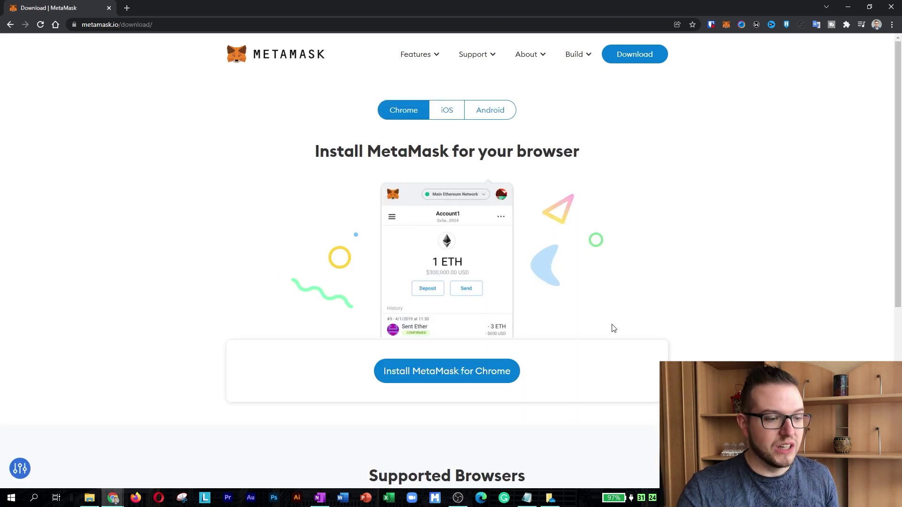
pyautogui.scroll(-3, 611, 329)
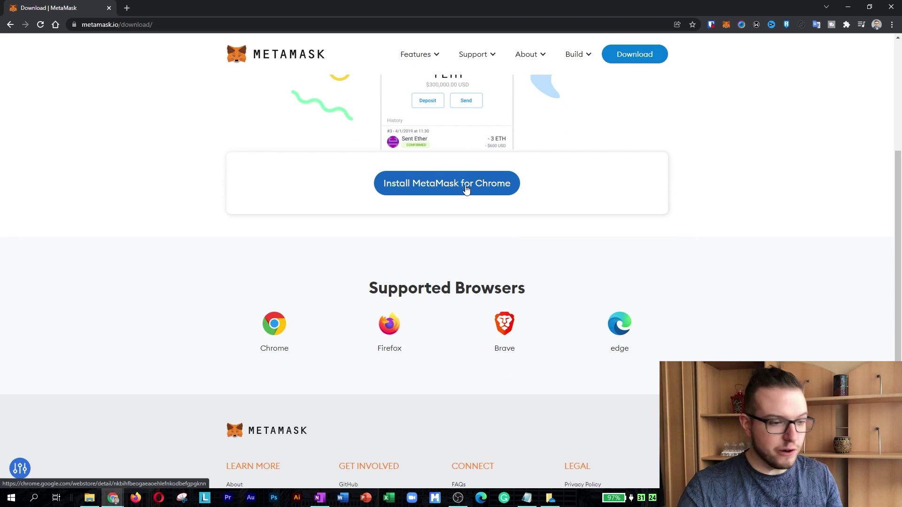
pyautogui.scroll(2, 472, 194)
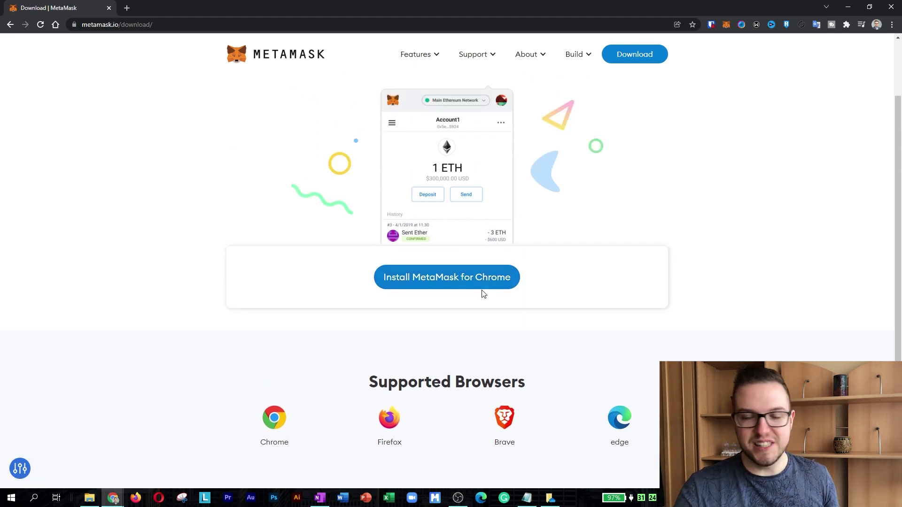
pyautogui.click(455, 281)
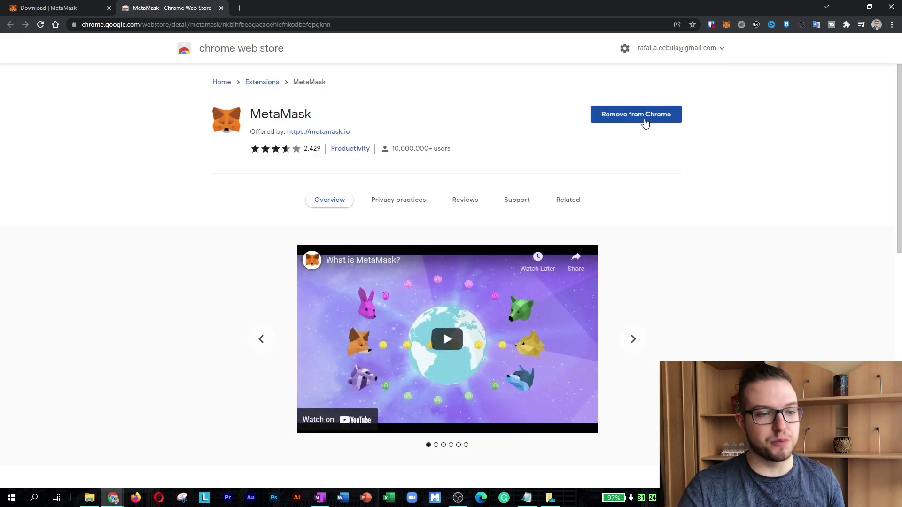
pyautogui.middleClick(158, 11)
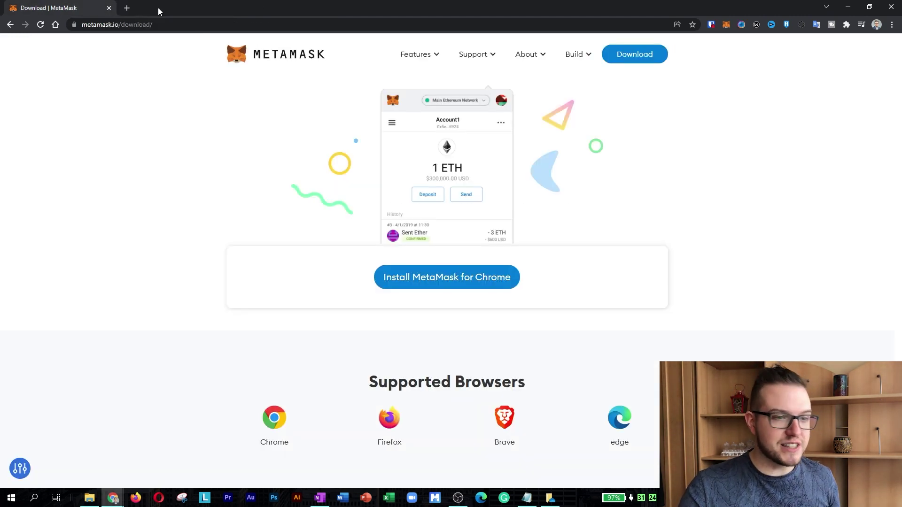
pyautogui.click(727, 26)
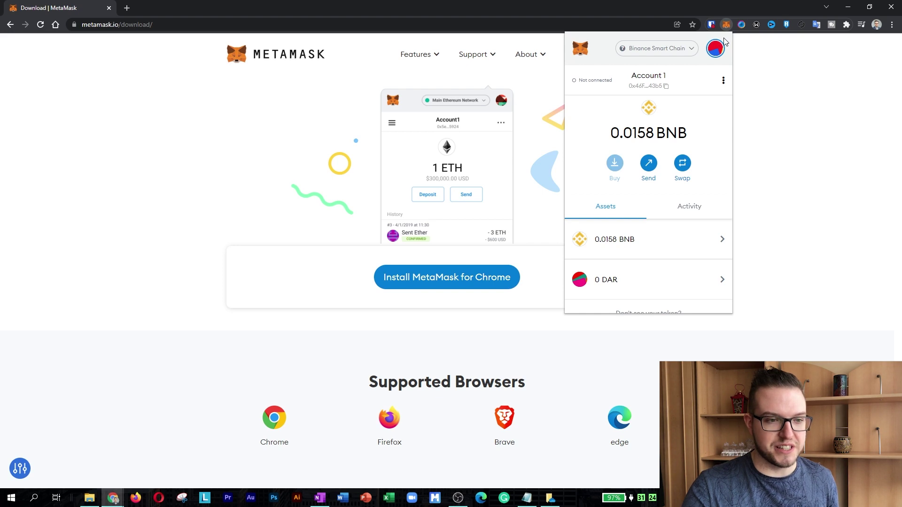
# Step: Lock the wallet from the account menu so the unlock screen shows
pyautogui.click(716, 50)
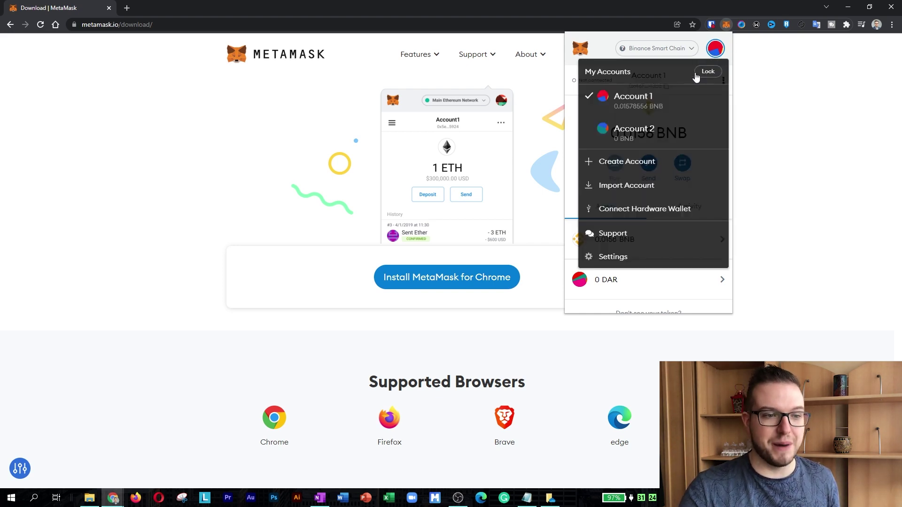
pyautogui.click(706, 72)
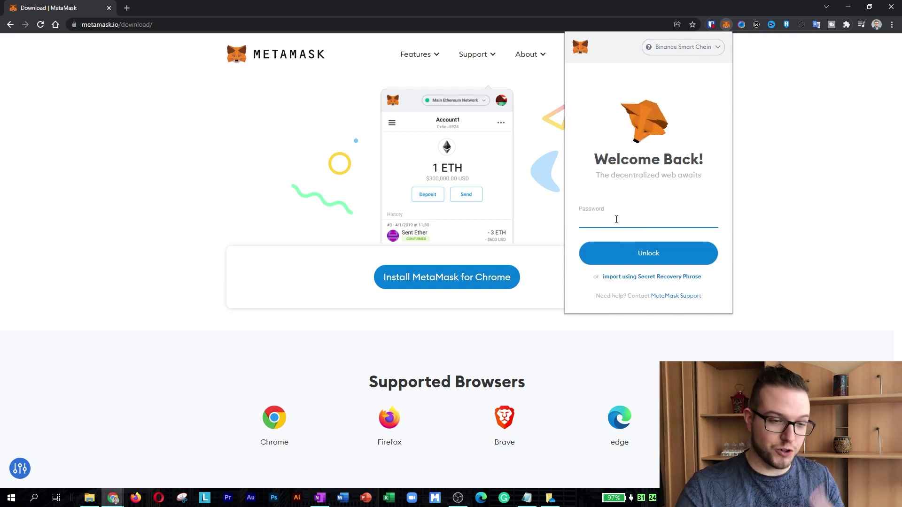
# Step: Restore the wallet via 'Import using Secret Recovery Phrase' with the phrase and a new password
pyautogui.click(626, 278)
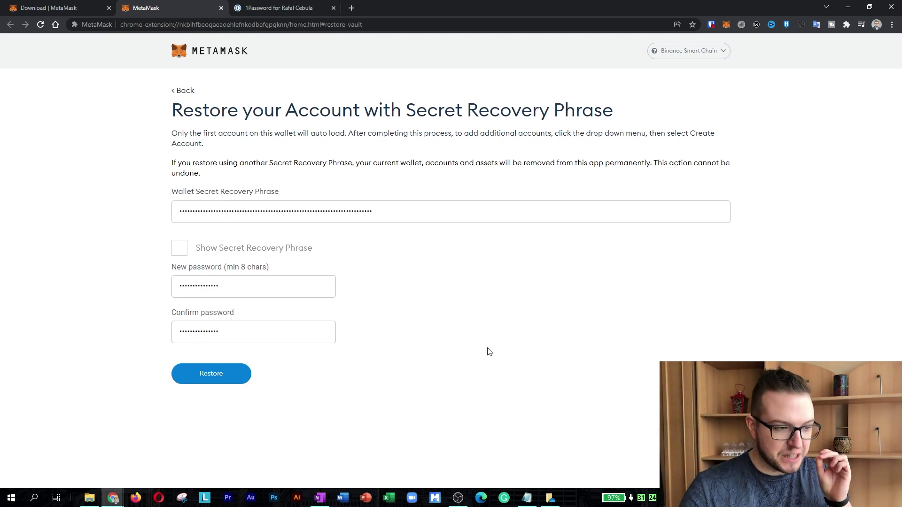
pyautogui.click(210, 379)
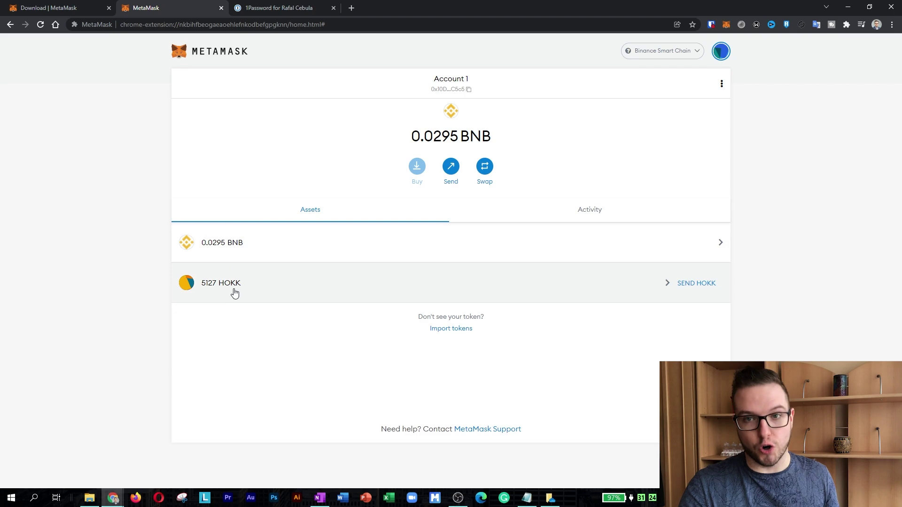
# Step: Start a new browser tab for looking up the token on coinmarketcap.com
pyautogui.hotkey('ctrl', 't')
pyautogui.write('coi')
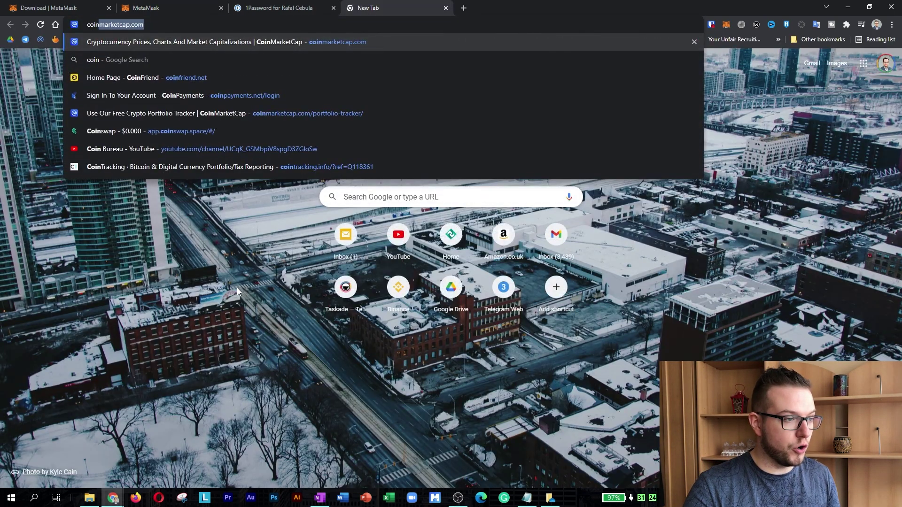
pyautogui.write('nmarketcap')
# Step: Find Metahero (HERO) on CoinMarketCap, copy its BSC contract address and return to MetaMask
pyautogui.press('Return')
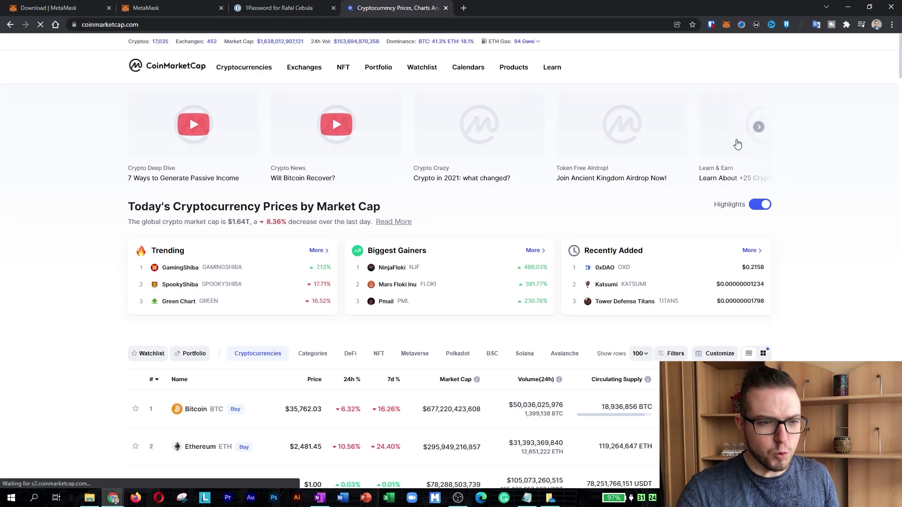
pyautogui.click(727, 69)
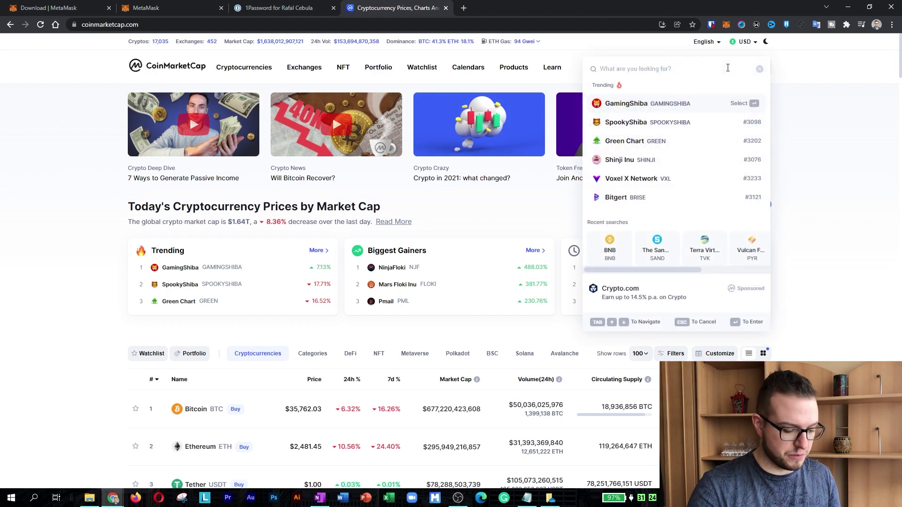
pyautogui.write('hero')
pyautogui.click(653, 107)
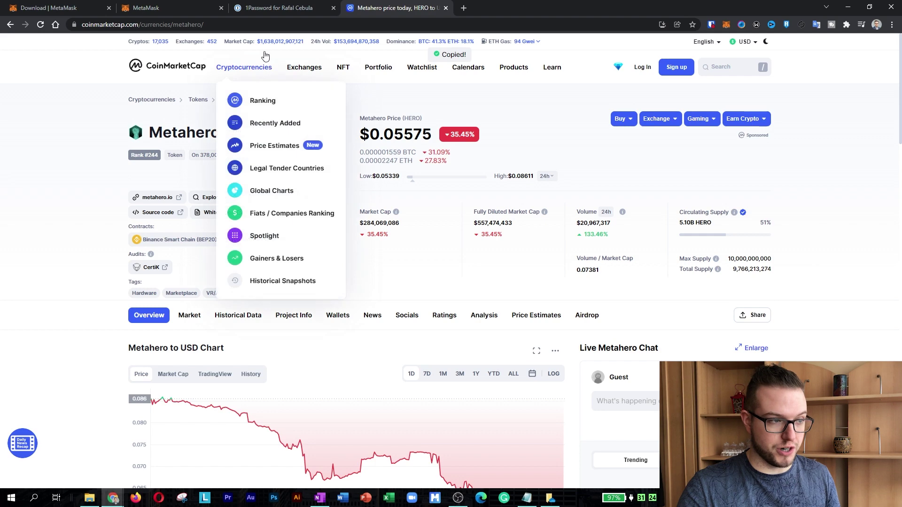
pyautogui.click(168, 8)
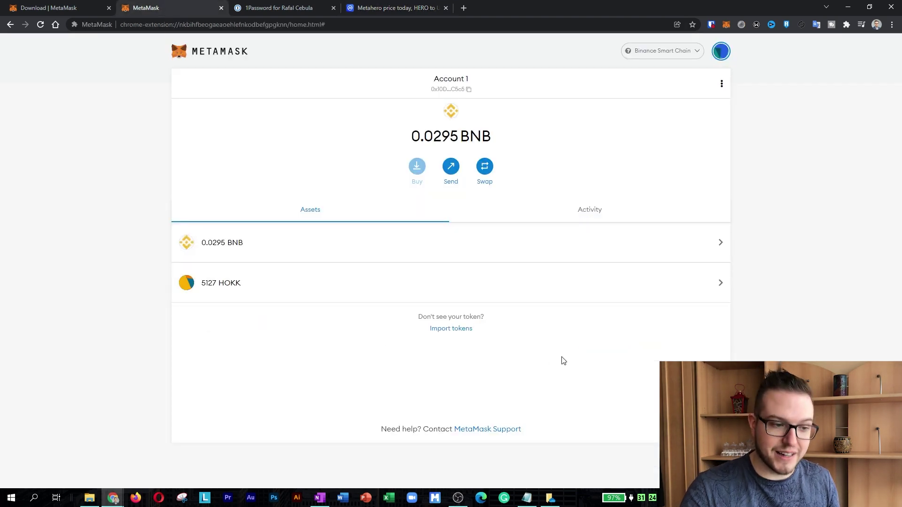
# Step: Import HERO as a custom token from the pasted contract address, showing 10072.726 HERO in Account 1
pyautogui.click(452, 331)
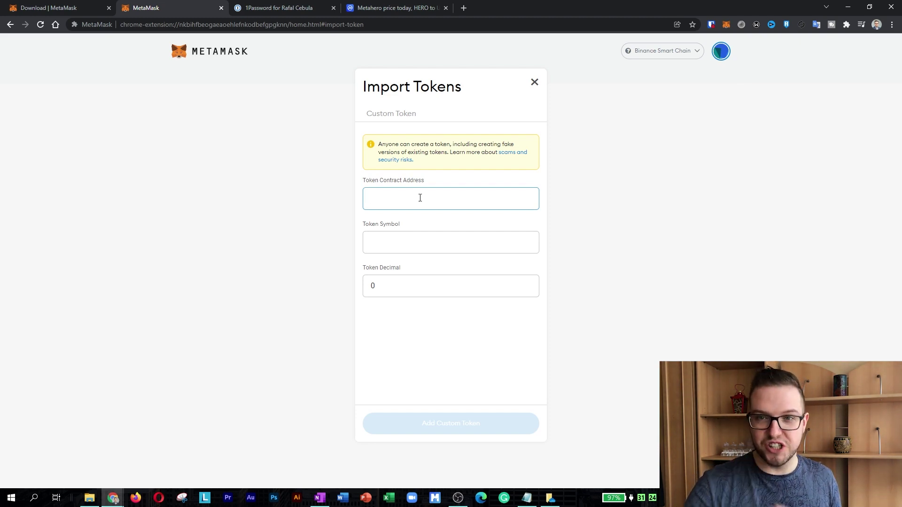
pyautogui.hotkey('ctrl', 'v')
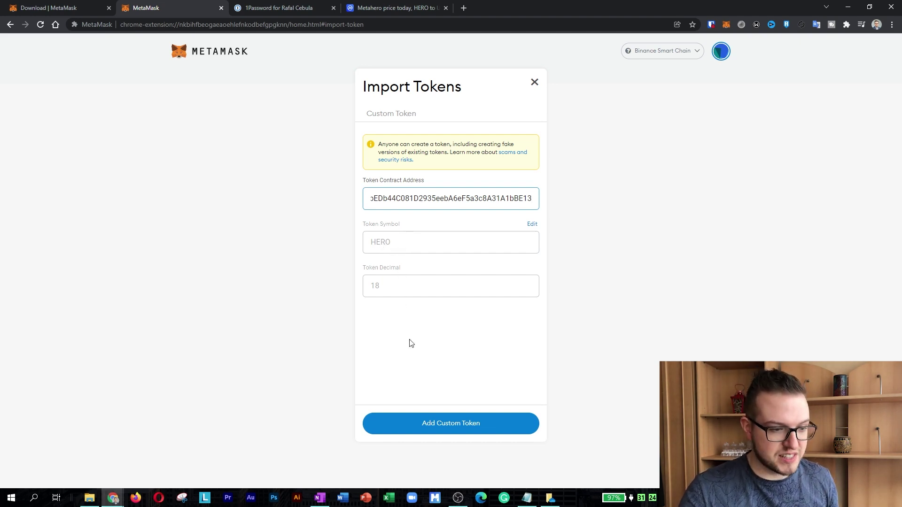
pyautogui.click(451, 426)
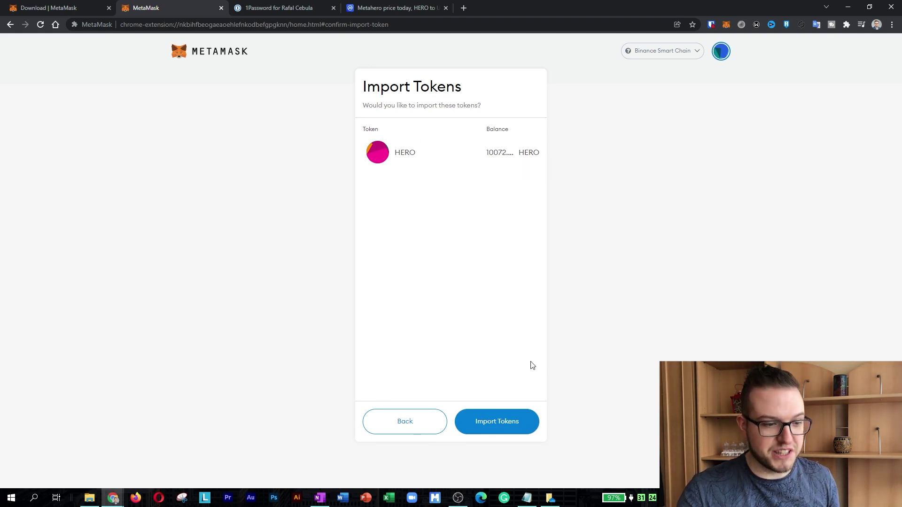
pyautogui.click(504, 422)
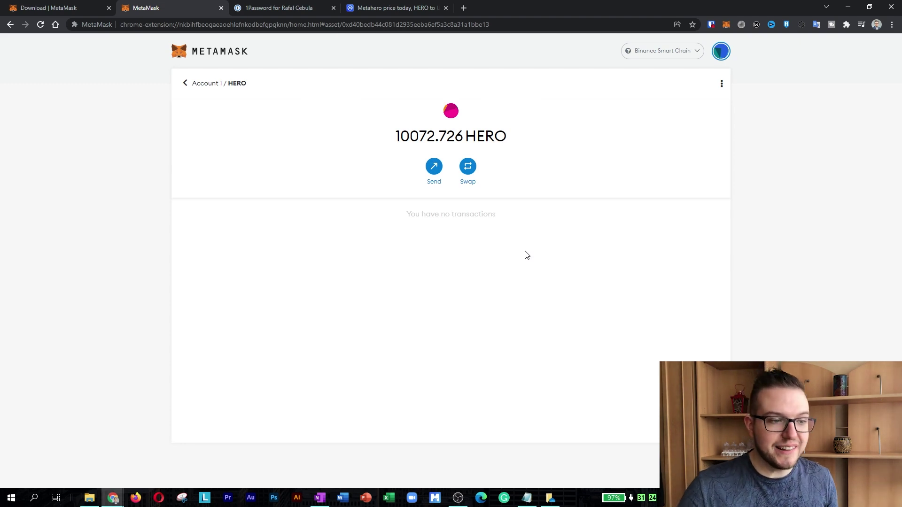
pyautogui.click(185, 85)
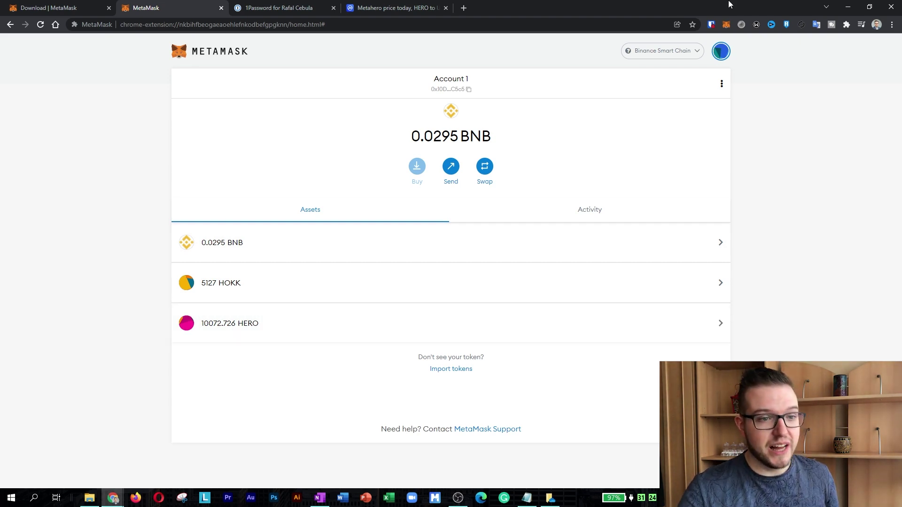
# Step: Bring up the MetaMask extension popup showing Account 1 with BNB and HOKK
pyautogui.click(724, 24)
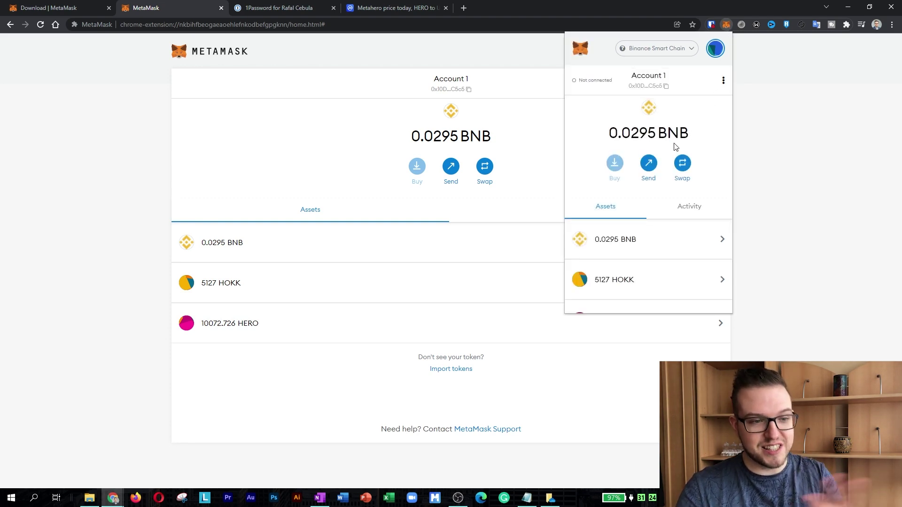
pyautogui.scroll(-2, 664, 205)
pyautogui.scroll(2, 705, 233)
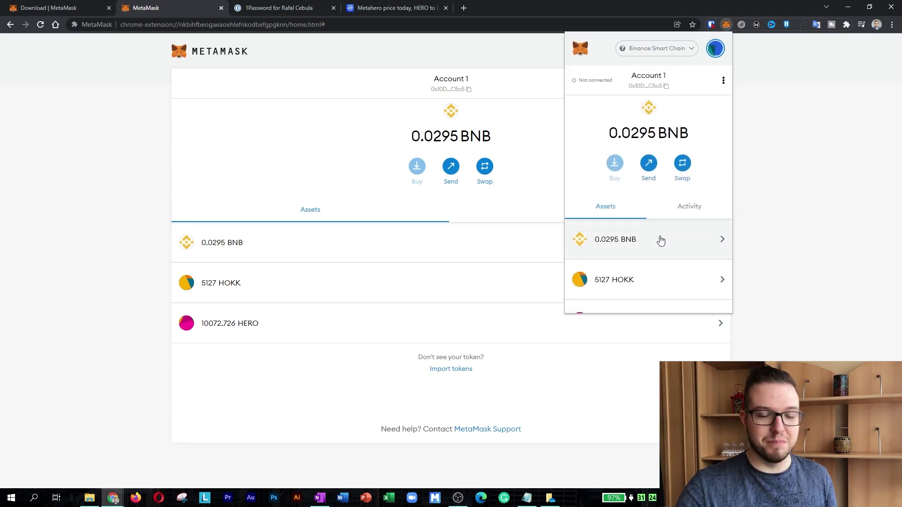